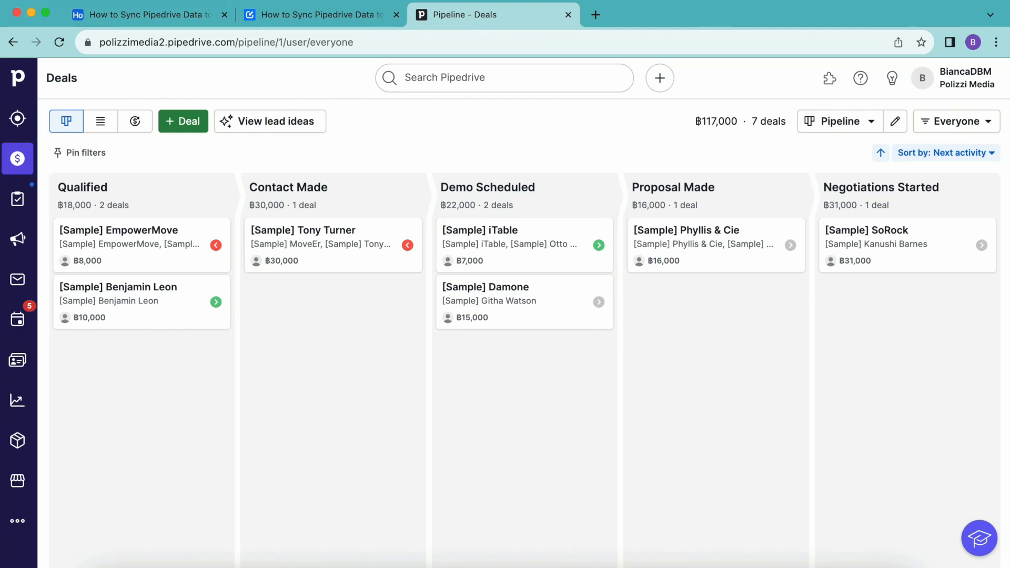
Step: Leave the seven-deal Pipedrive pipeline and switch to the Airtable base's empty Pipedrive Data table
{"action": "left_click", "coordinate": [196, 21]}
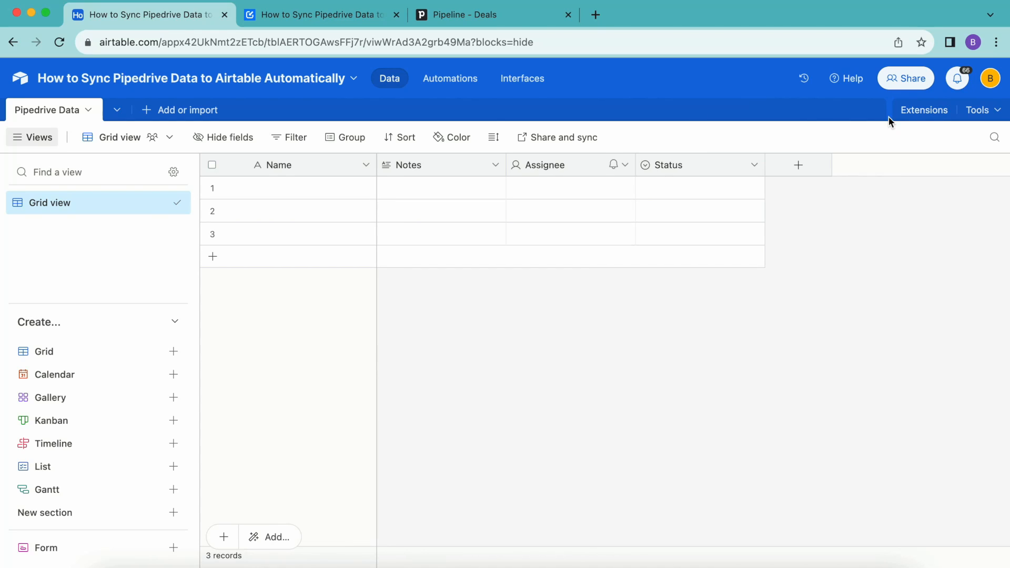
Step: Find 'data fet' in the extensions marketplace and add the Data Fetcher extension to the base
{"action": "left_click", "coordinate": [924, 112]}
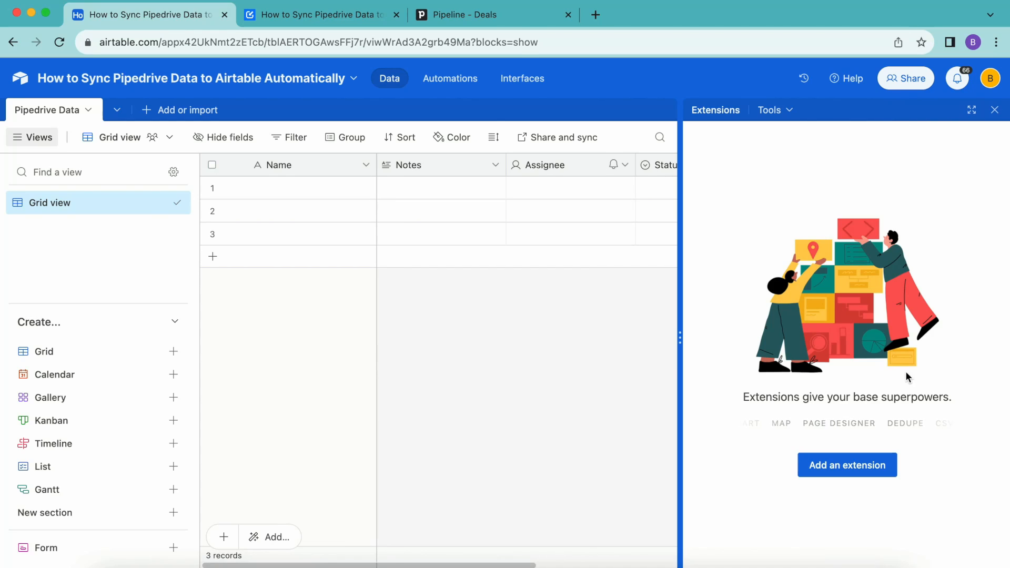
{"action": "left_click", "coordinate": [851, 473]}
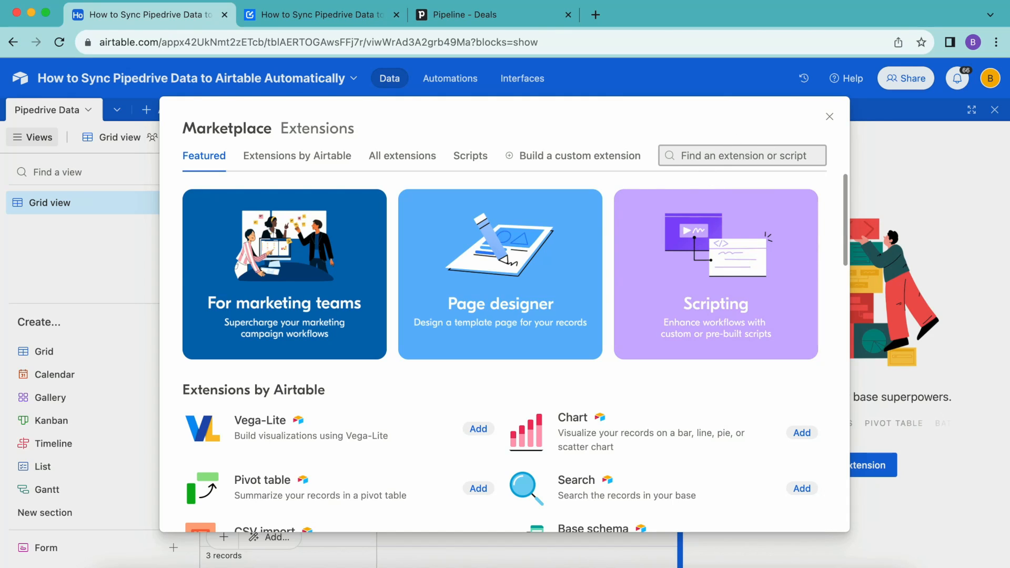
{"action": "type", "text": "data fet"}
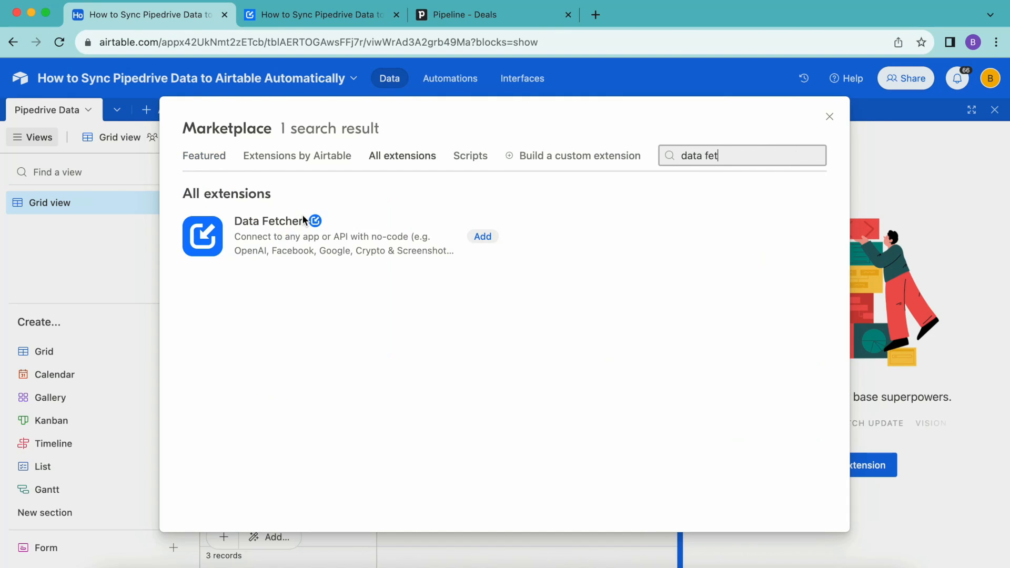
{"action": "left_click", "coordinate": [484, 236]}
{"action": "left_click", "coordinate": [631, 421]}
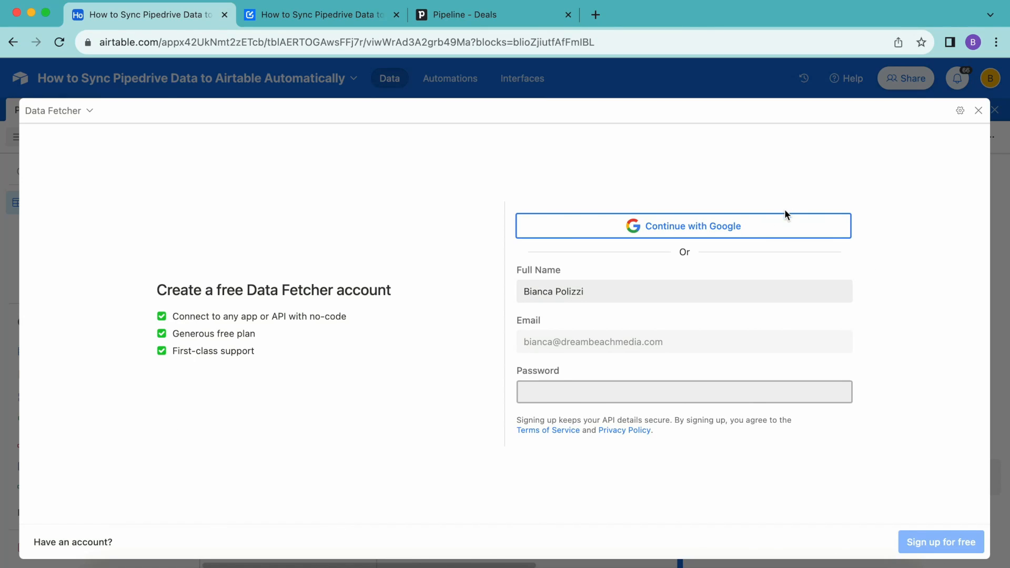
Step: Sign up for Data Fetcher with Google and start Request 1 with Pipedrive as the application
{"action": "left_click", "coordinate": [775, 226]}
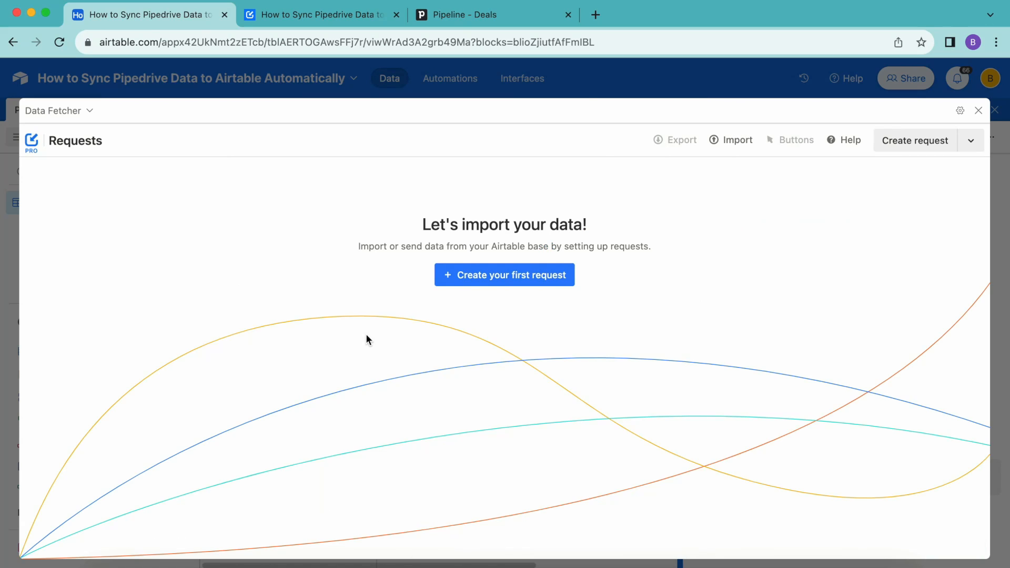
{"action": "left_click", "coordinate": [528, 283]}
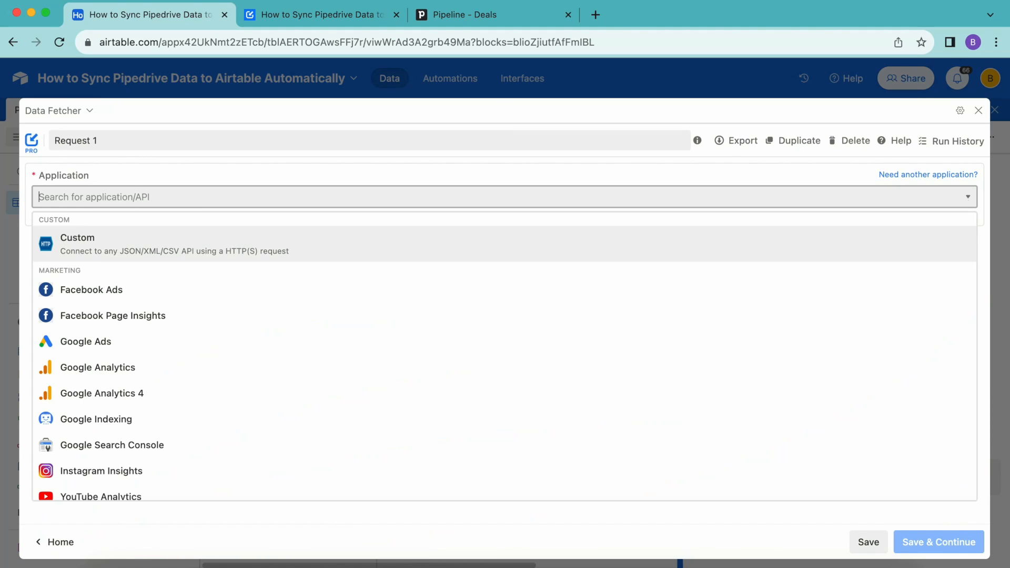
{"action": "left_click", "coordinate": [158, 195]}
{"action": "type", "text": "pip"}
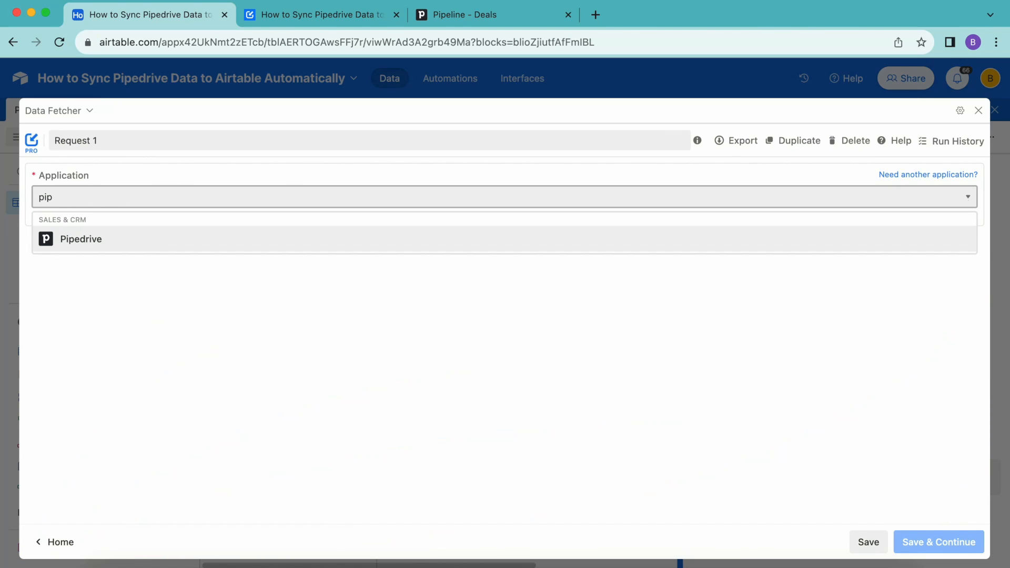
{"action": "left_click", "coordinate": [125, 234]}
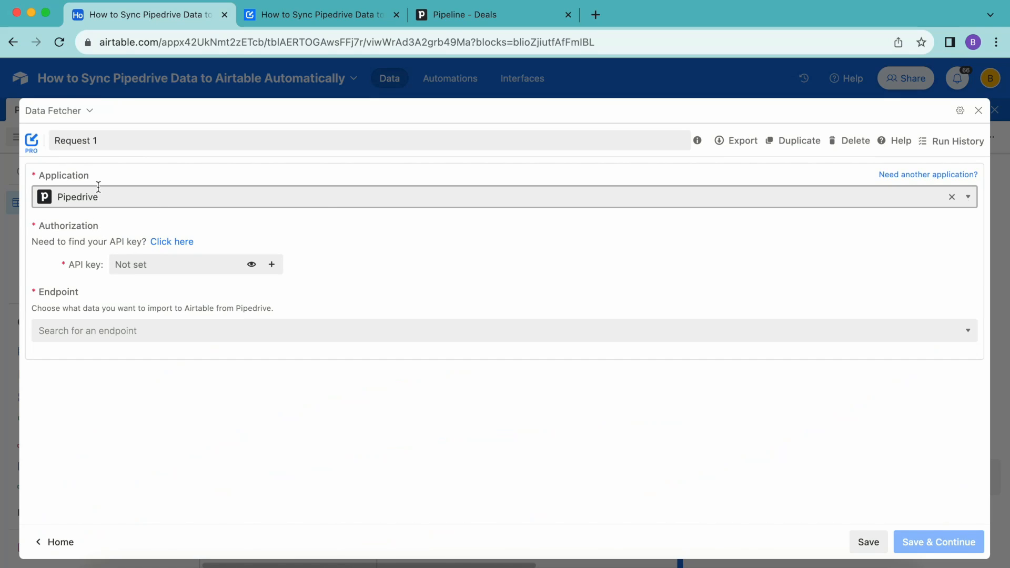
Step: Copy the personal API token from Pipedrive's API settings page and return to the request
{"action": "left_click", "coordinate": [187, 243]}
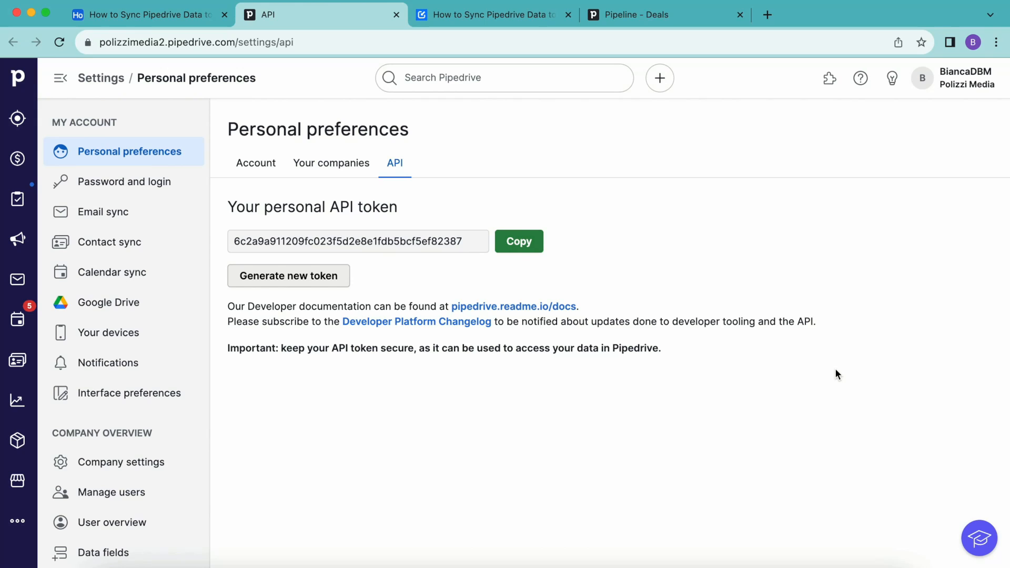
{"action": "left_click", "coordinate": [518, 242]}
{"action": "left_click", "coordinate": [150, 14]}
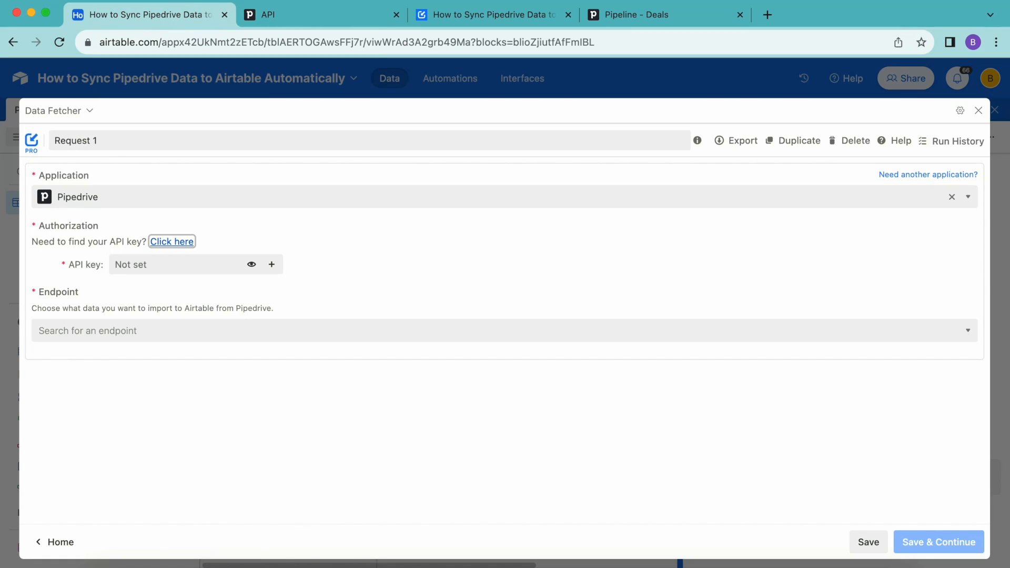
Step: Paste the API token, pick the 'List all deals' endpoint, name it 'Fetch Pipedrive Deals', and save
{"action": "left_click", "coordinate": [135, 267]}
{"action": "key", "text": "super+v"}
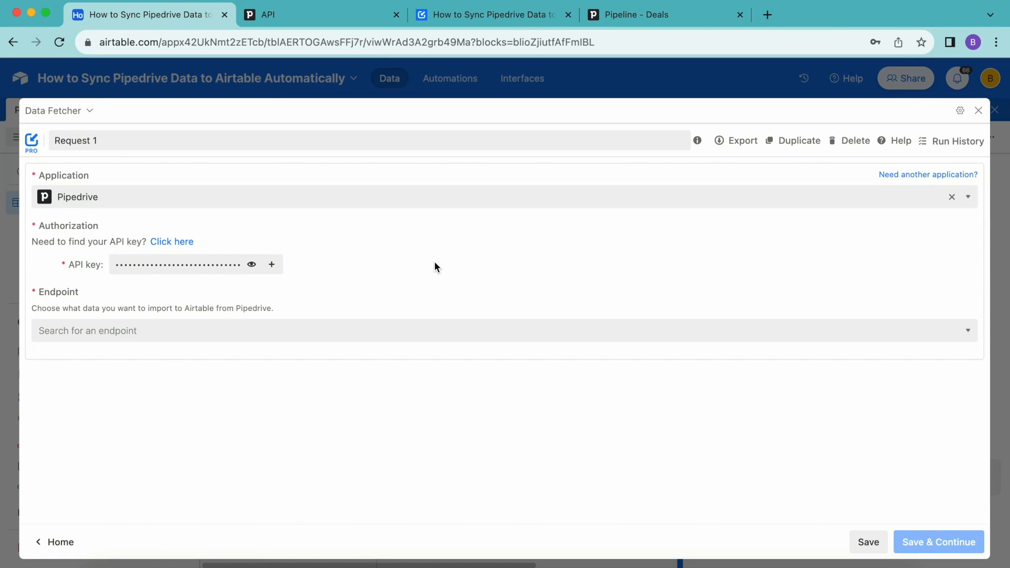
{"action": "left_click", "coordinate": [390, 329]}
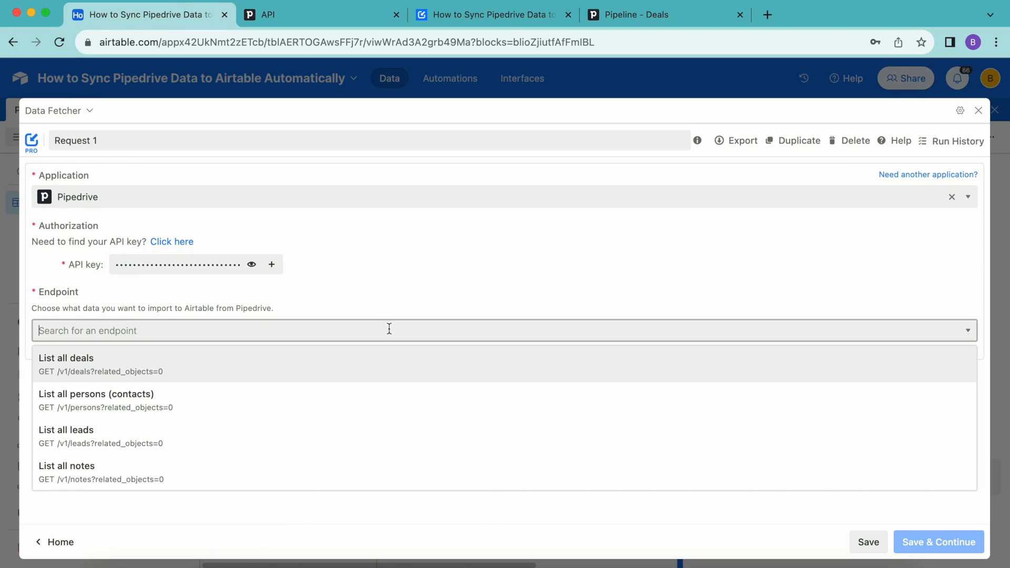
{"action": "left_click", "coordinate": [375, 364]}
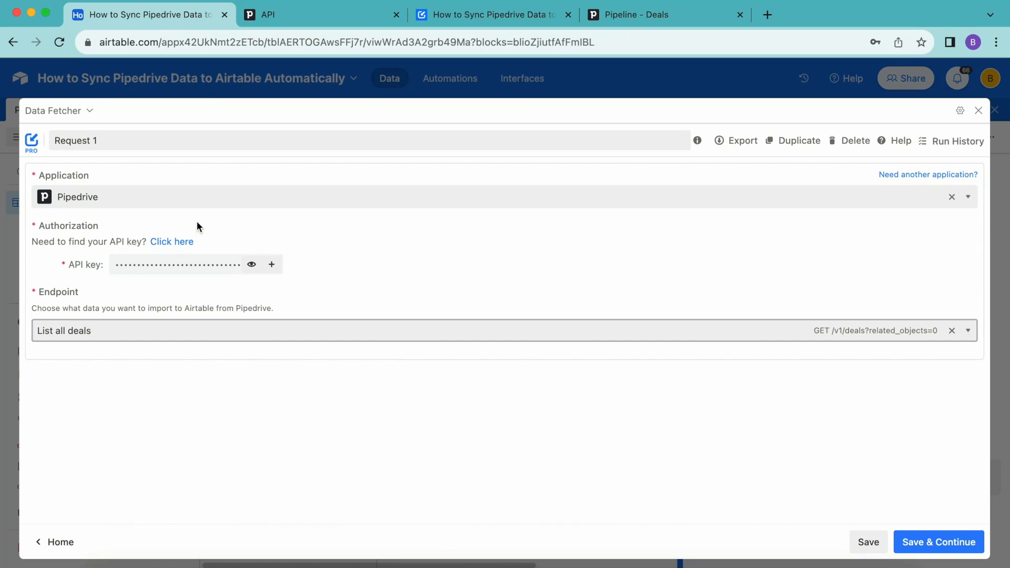
{"action": "left_click", "coordinate": [129, 139]}
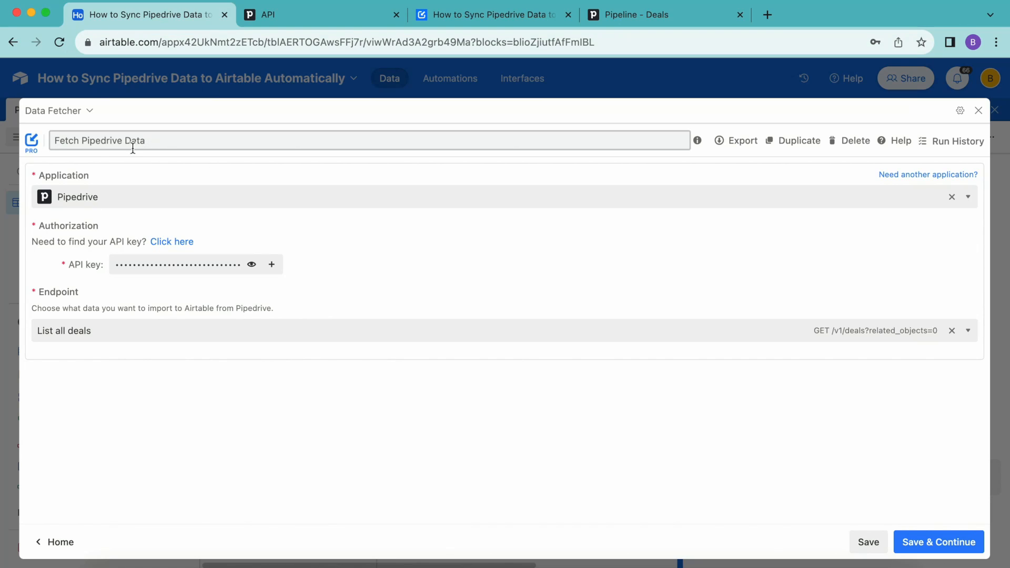
{"action": "left_click", "coordinate": [133, 147]}
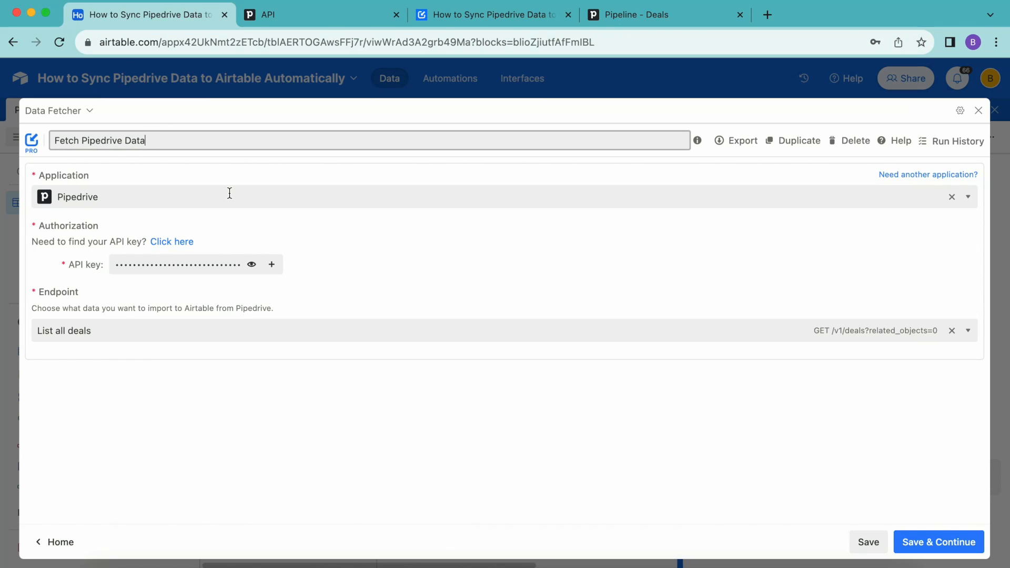
{"action": "left_click", "coordinate": [921, 547]}
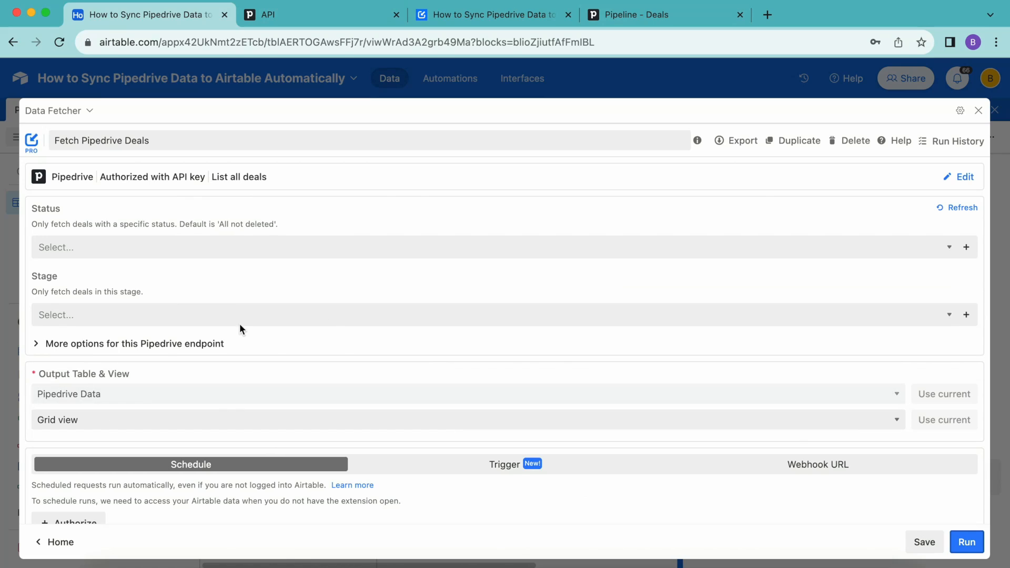
Step: Keep Pipedrive Data and Grid view as the output, run the request, and confirm the table update
{"action": "left_click", "coordinate": [62, 400]}
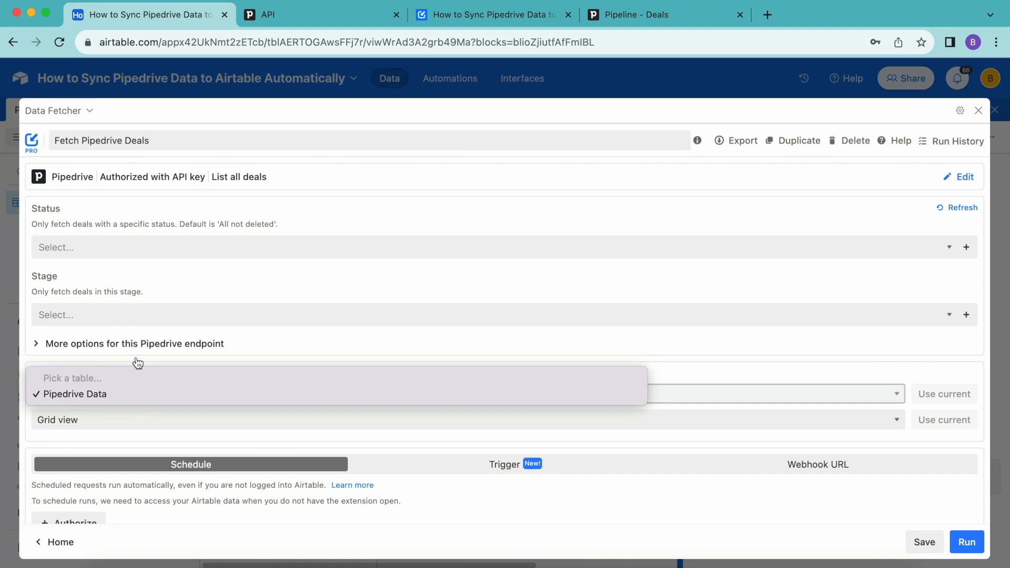
{"action": "left_click", "coordinate": [100, 394]}
{"action": "left_click", "coordinate": [80, 418]}
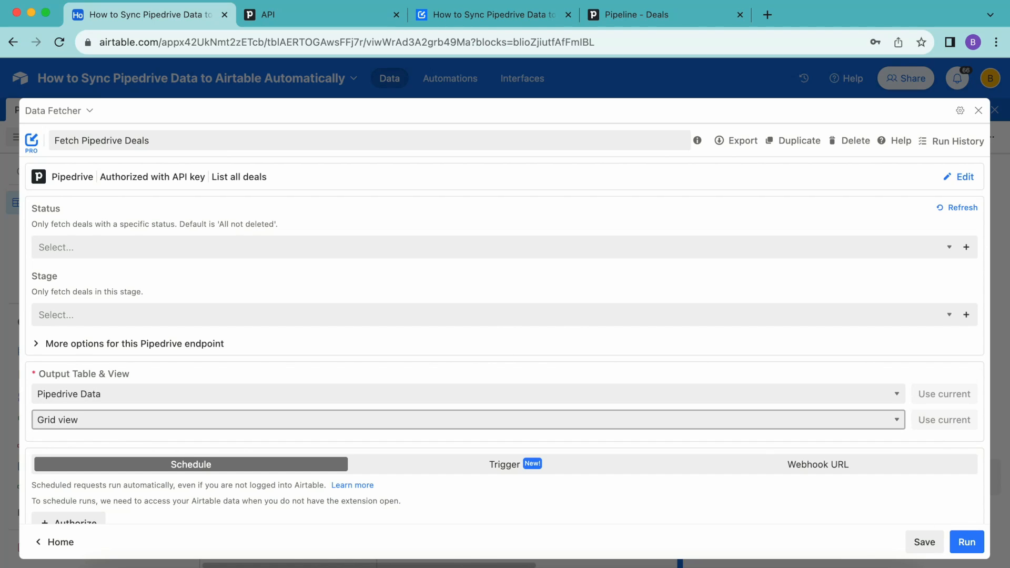
{"action": "left_click", "coordinate": [953, 545]}
{"action": "left_click", "coordinate": [466, 385]}
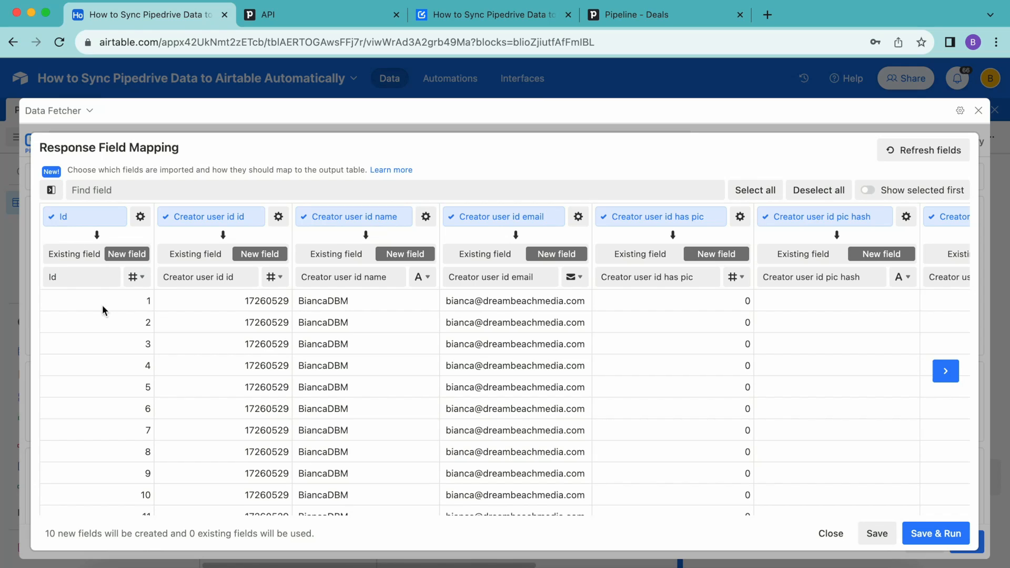
Step: Scroll through the response field mapping and clear every field selection
{"action": "scroll", "coordinate": [430, 379], "scroll_direction": "right", "scroll_amount": 1}
{"action": "scroll", "coordinate": [429, 374], "scroll_direction": "right", "scroll_amount": 10}
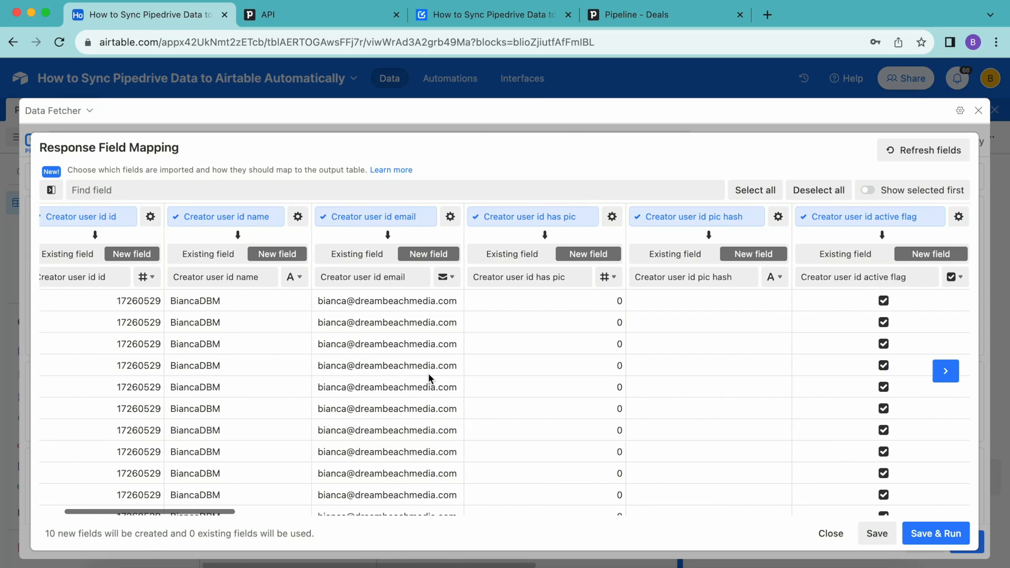
{"action": "scroll", "coordinate": [428, 374], "scroll_direction": "right", "scroll_amount": 4}
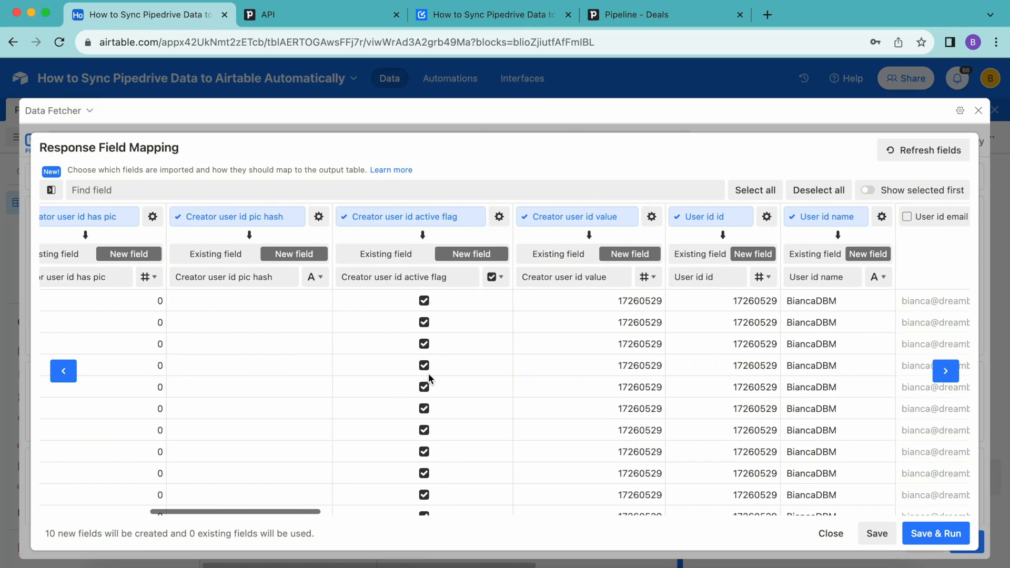
{"action": "scroll", "coordinate": [429, 374], "scroll_direction": "left", "scroll_amount": 10}
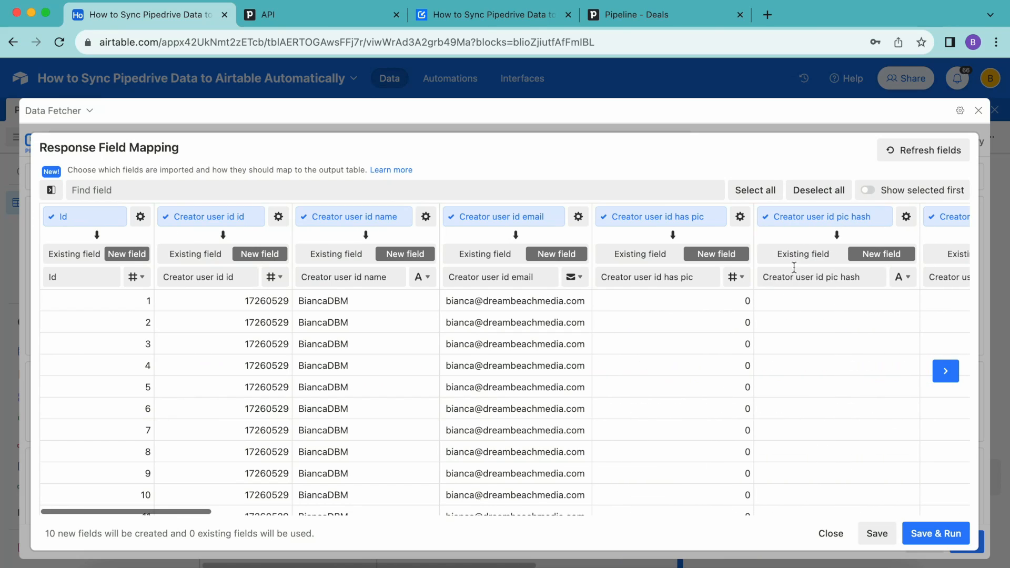
{"action": "left_click", "coordinate": [822, 193]}
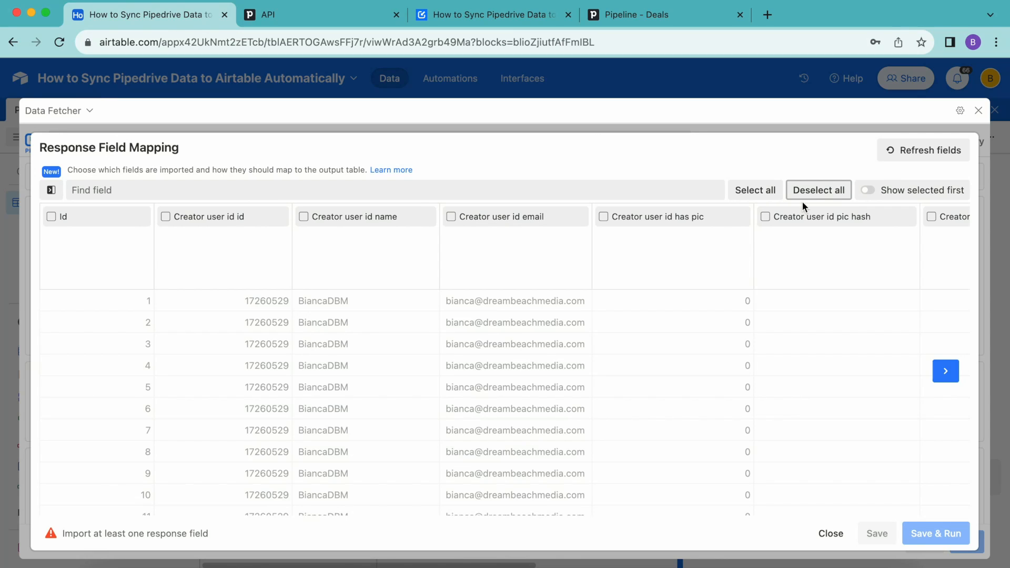
{"action": "left_click", "coordinate": [764, 191]}
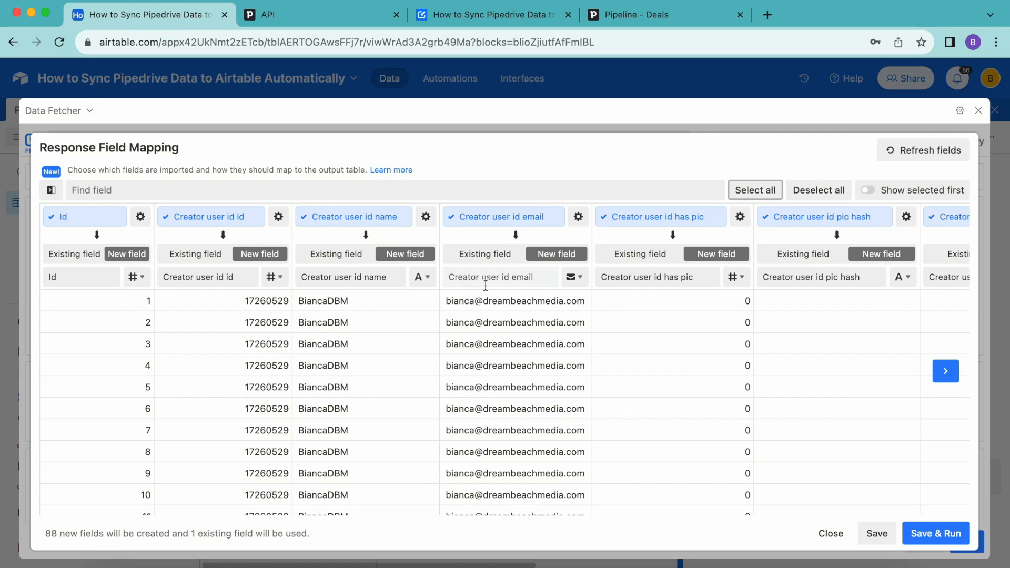
{"action": "left_click", "coordinate": [818, 190]}
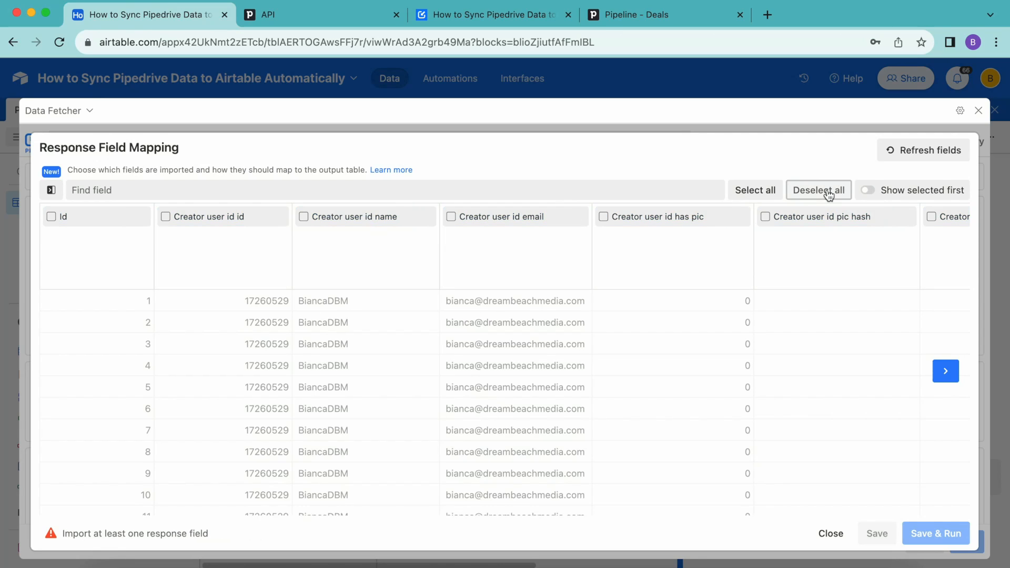
Step: Select Id and the five Creator user id fields (id, name, email, has pic, pic hash), then save and run
{"action": "left_click", "coordinate": [51, 217]}
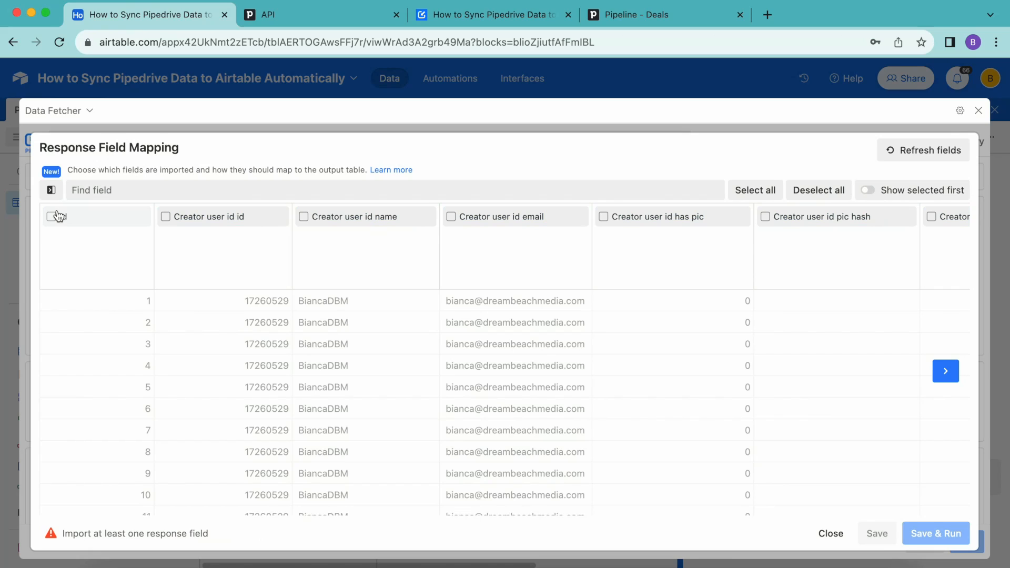
{"action": "left_click", "coordinate": [166, 216]}
{"action": "left_click", "coordinate": [305, 218]}
{"action": "left_click", "coordinate": [452, 217]}
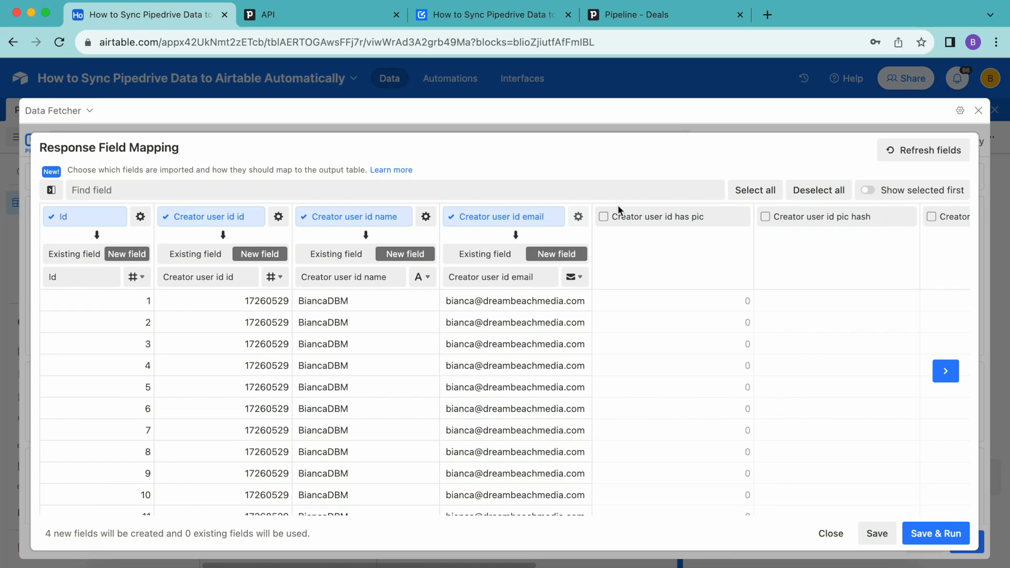
{"action": "left_click", "coordinate": [604, 217]}
{"action": "left_click", "coordinate": [766, 218]}
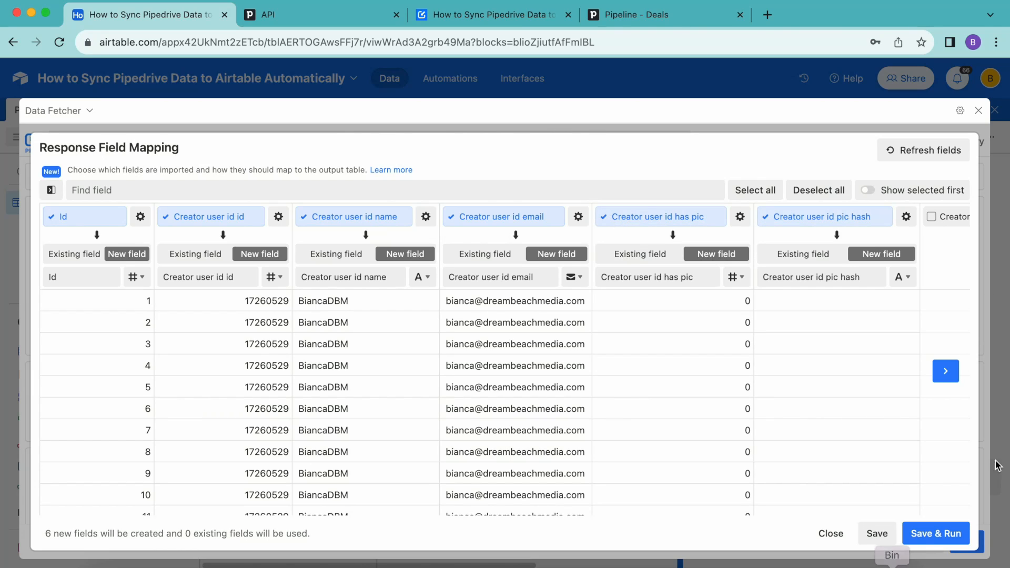
{"action": "left_click", "coordinate": [936, 534]}
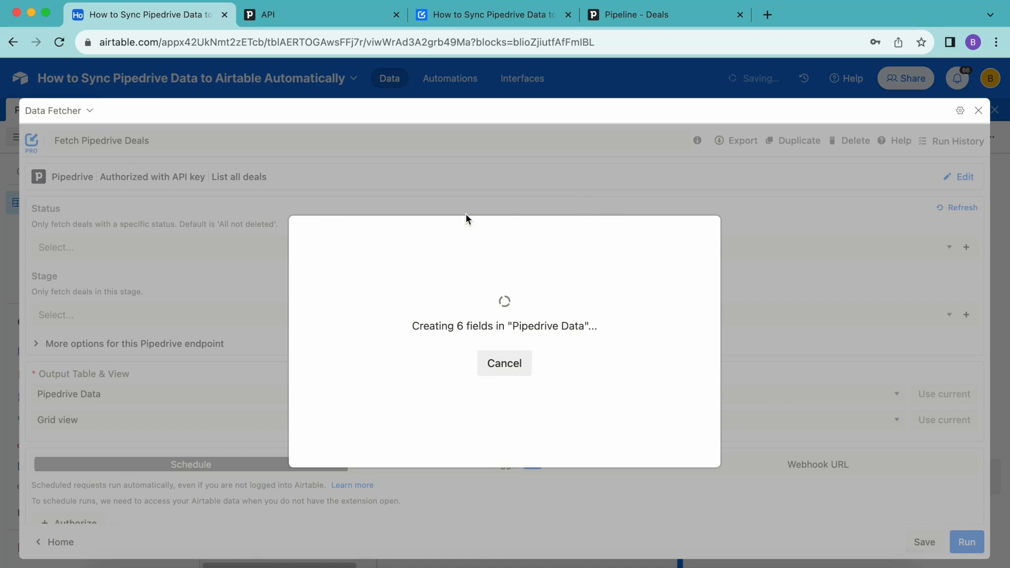
Step: Review the 14 fetched deal records in Pipedrive Data, then reopen Data Fetcher's Requests list
{"action": "left_click", "coordinate": [443, 379]}
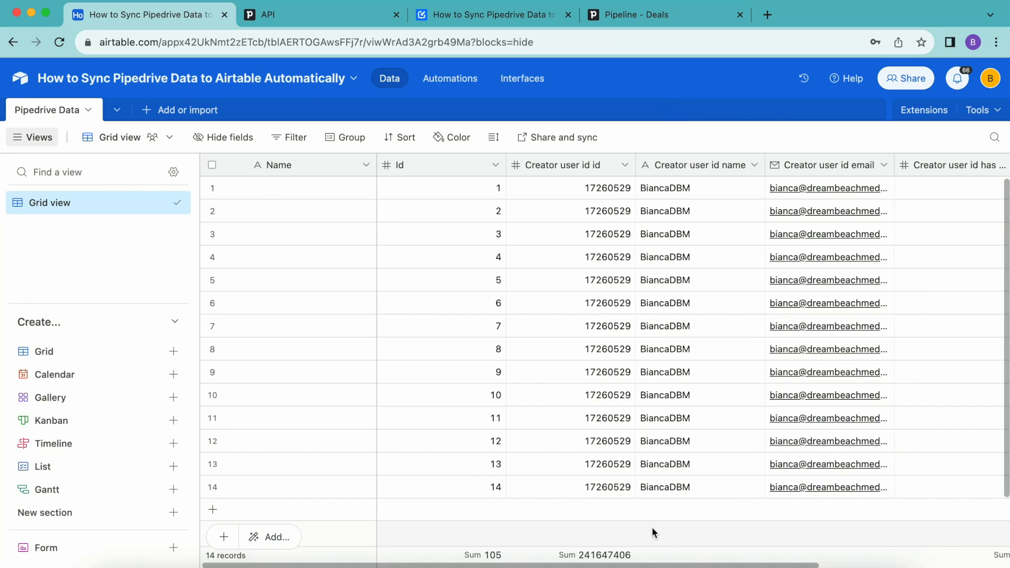
{"action": "scroll", "coordinate": [846, 317], "scroll_direction": "right", "scroll_amount": 5}
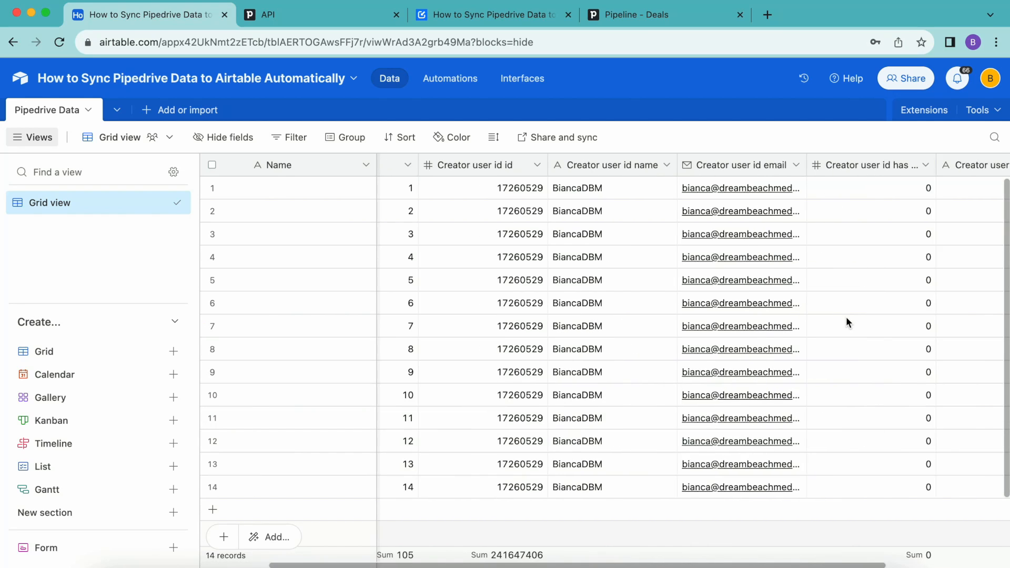
{"action": "scroll", "coordinate": [846, 317], "scroll_direction": "left", "scroll_amount": 5}
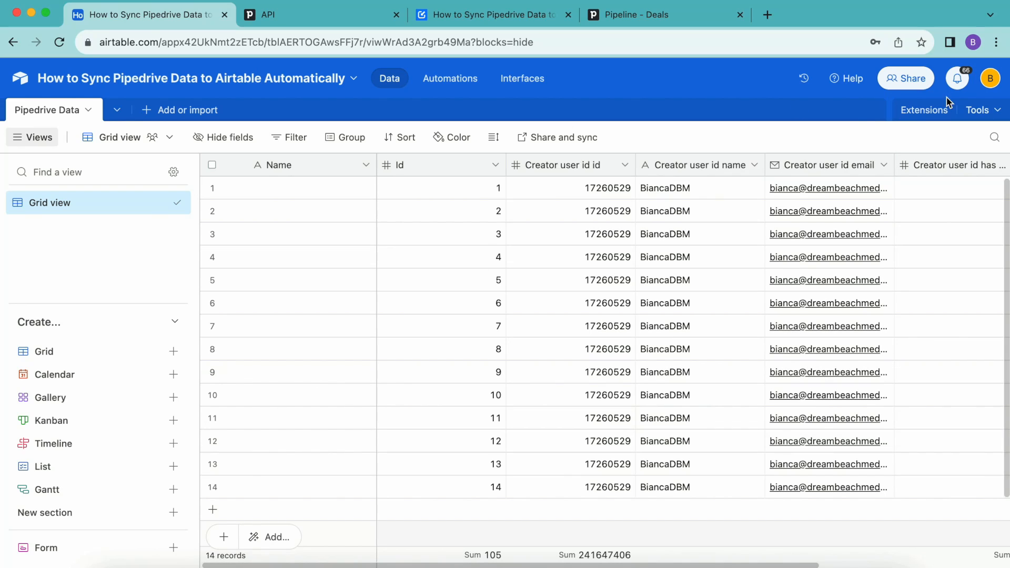
{"action": "left_click", "coordinate": [929, 118]}
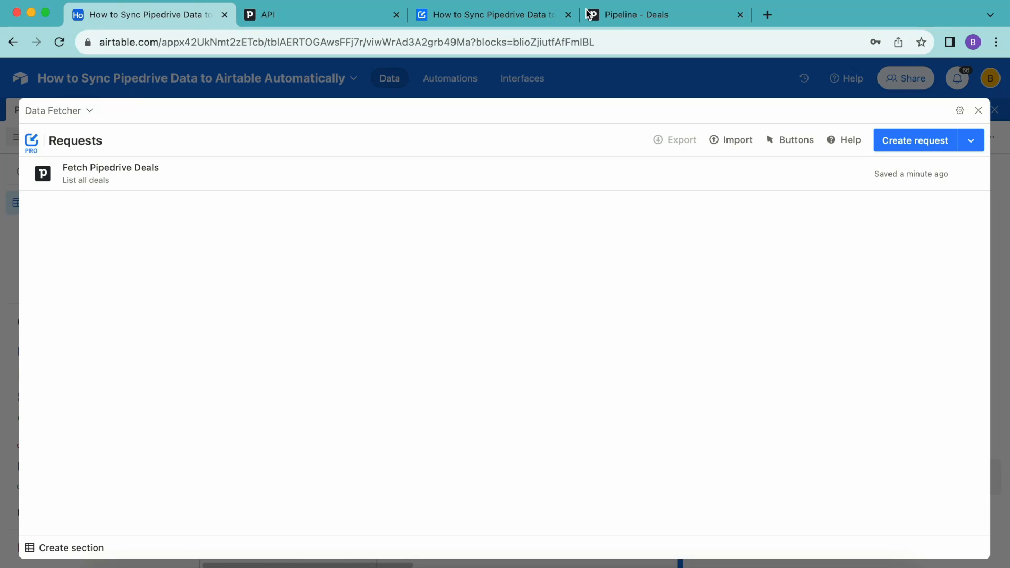
Step: Open the Fetch Pipedrive Deals request and start Airtable authorization from its Schedule settings
{"action": "left_click", "coordinate": [136, 169]}
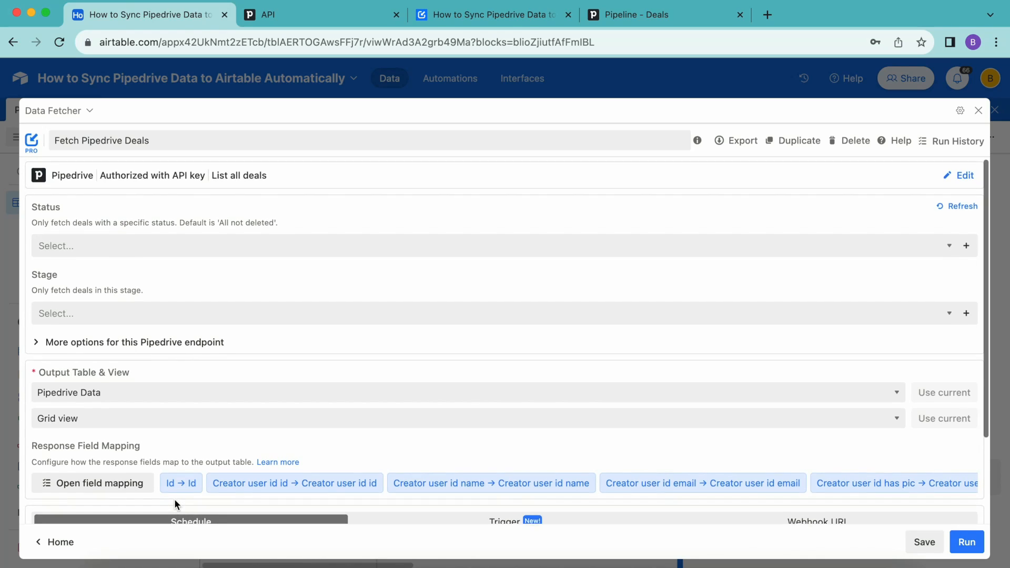
{"action": "scroll", "coordinate": [174, 499], "scroll_direction": "down", "scroll_amount": 3}
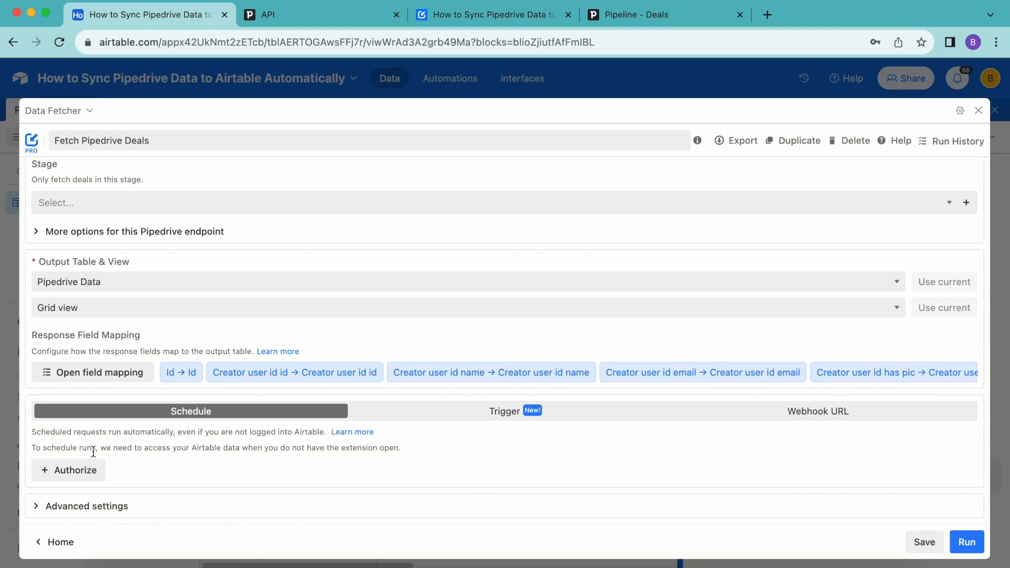
{"action": "left_click", "coordinate": [79, 470]}
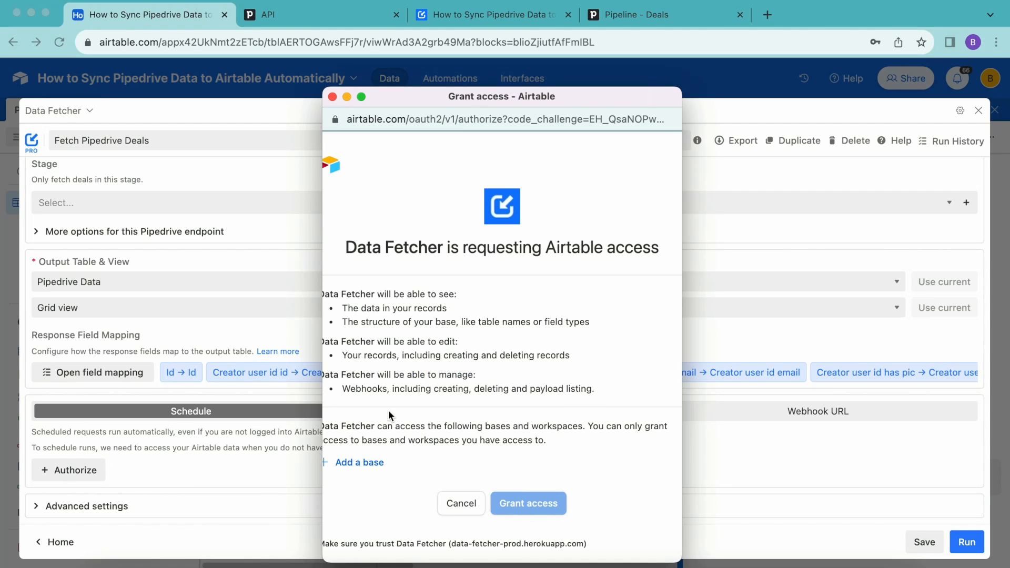
Step: Give Data Fetcher access to all current and future bases
{"action": "left_click", "coordinate": [347, 465]}
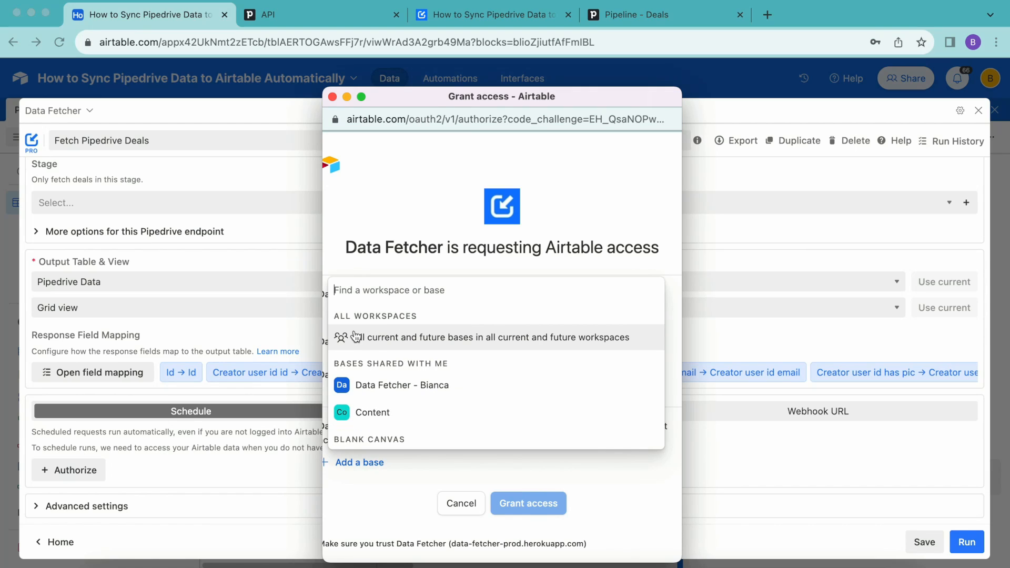
{"action": "left_click", "coordinate": [468, 342]}
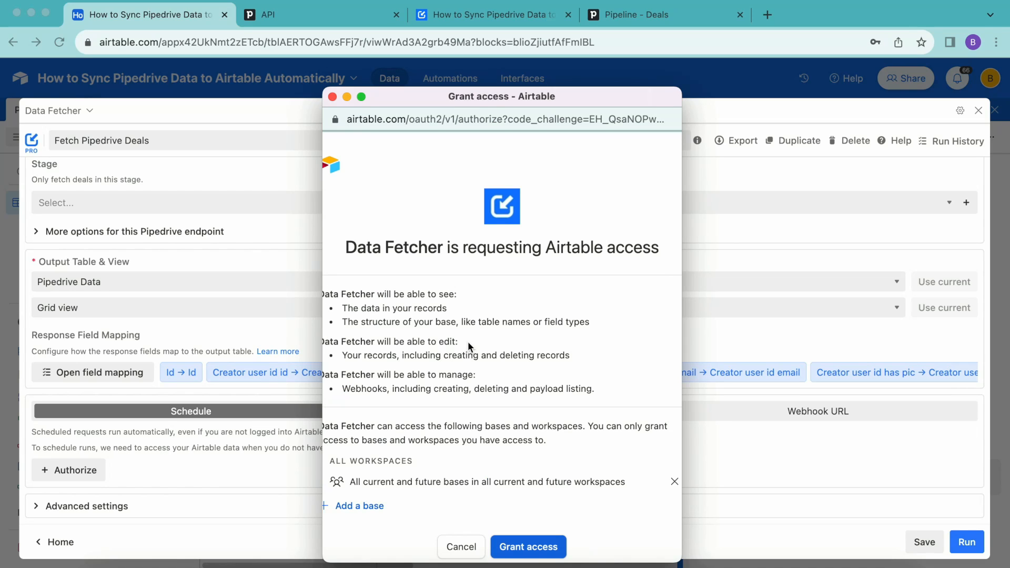
{"action": "left_click", "coordinate": [545, 547]}
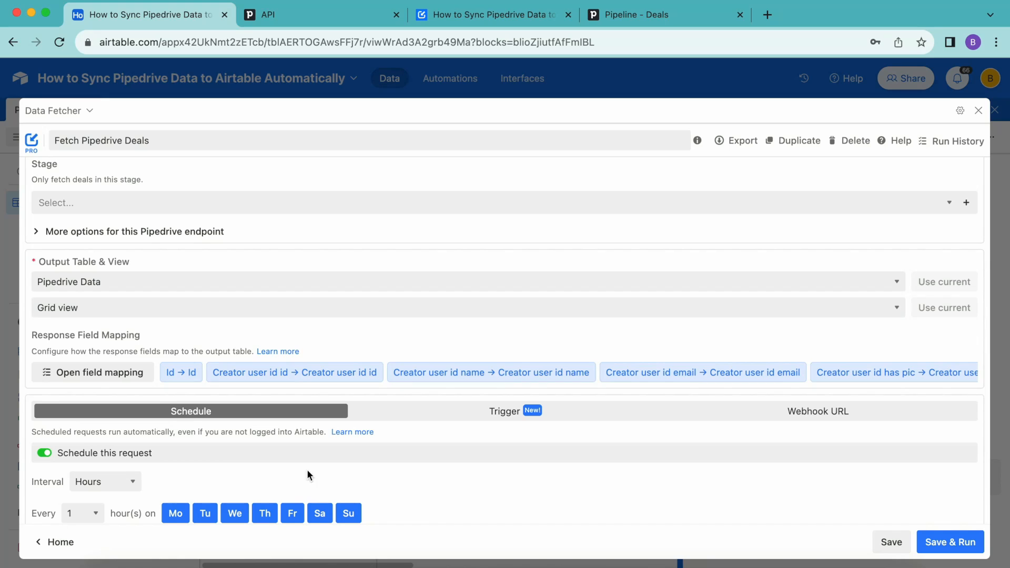
Step: Save the every-1-hour schedule on all seven days, close Data Fetcher, and view the tutorial article
{"action": "left_click", "coordinate": [320, 513]}
{"action": "left_click", "coordinate": [319, 513]}
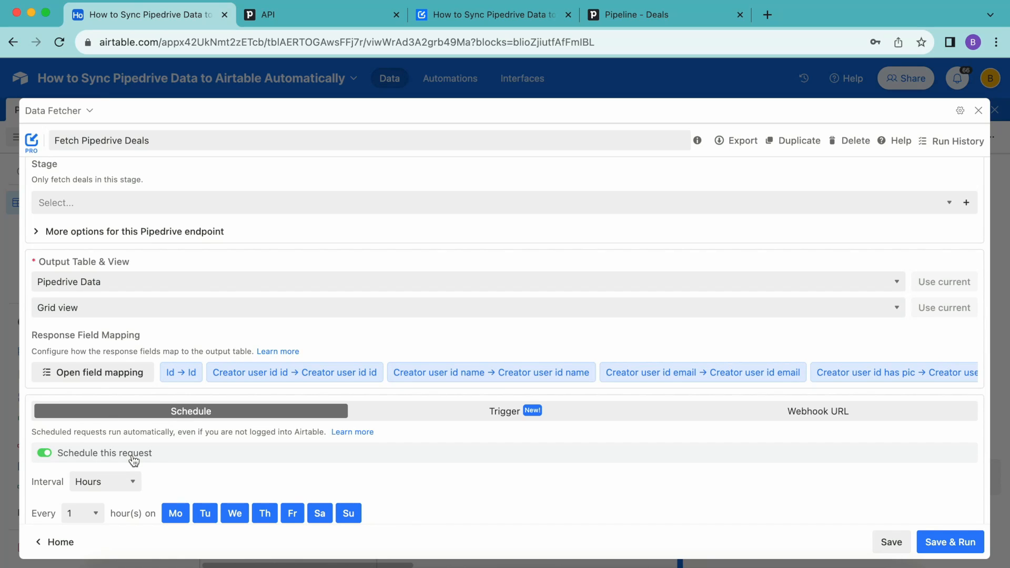
{"action": "scroll", "coordinate": [134, 461], "scroll_direction": "down", "scroll_amount": 1}
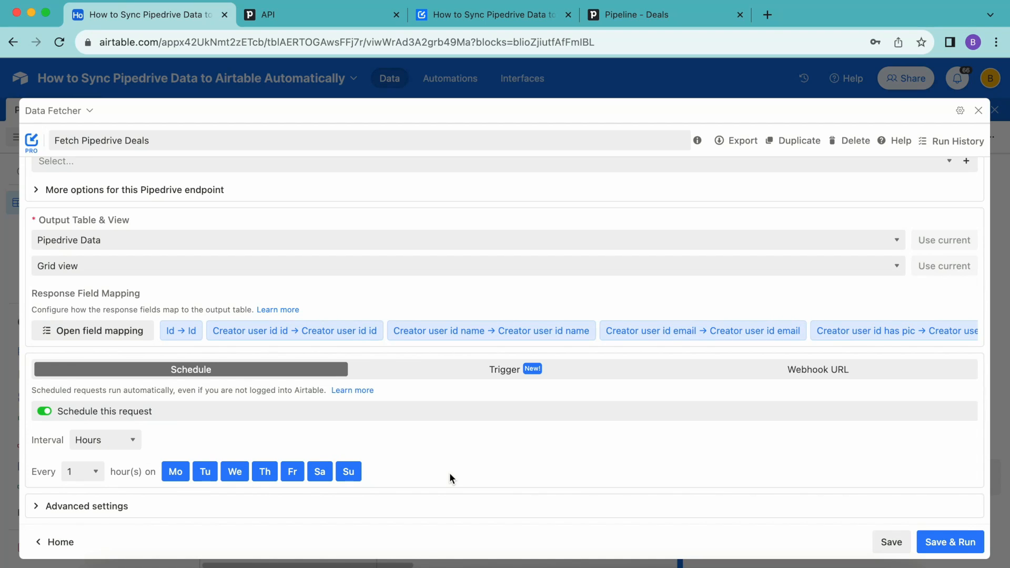
{"action": "left_click", "coordinate": [892, 543]}
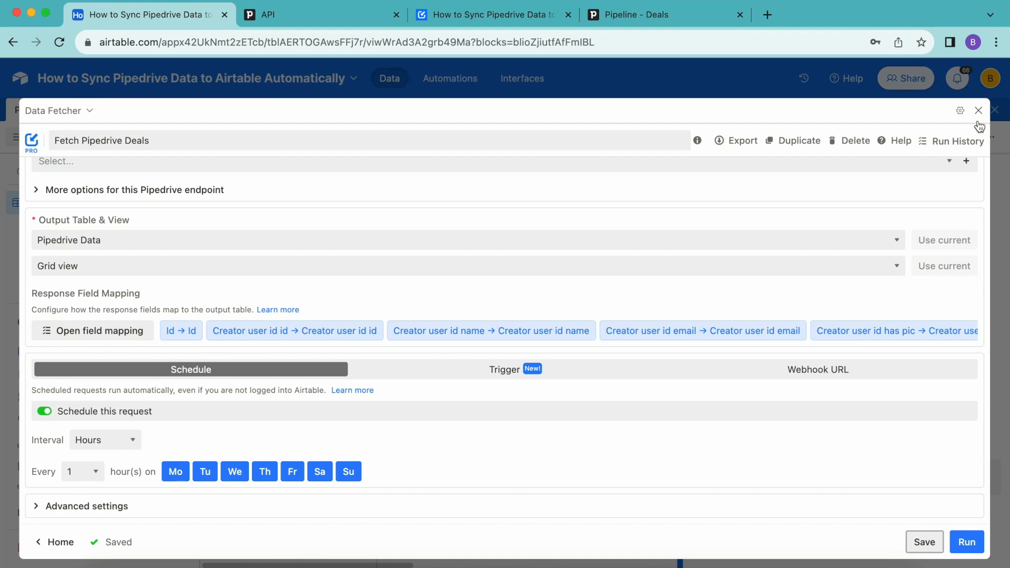
{"action": "left_click", "coordinate": [980, 112]}
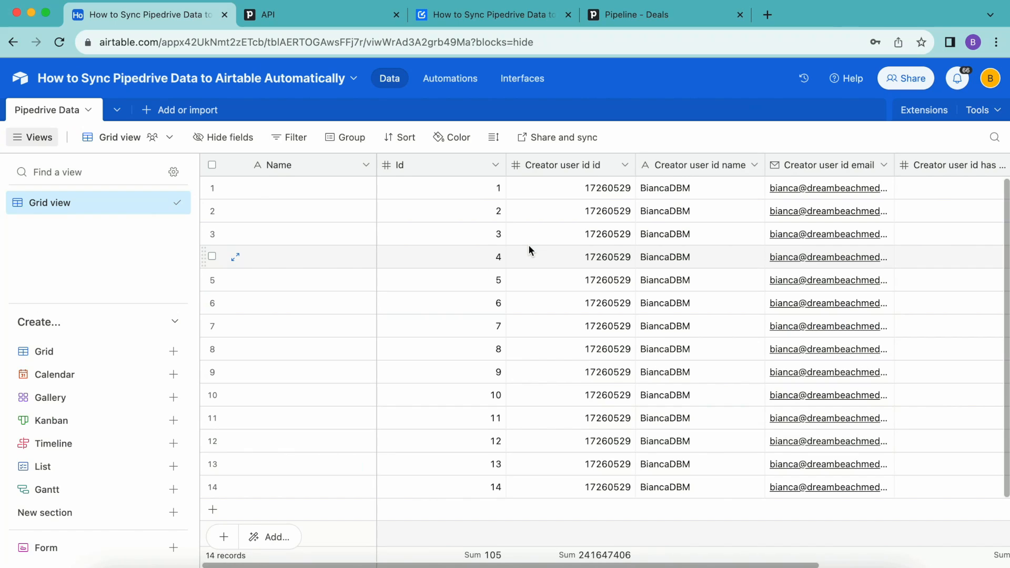
{"action": "left_click", "coordinate": [494, 14]}
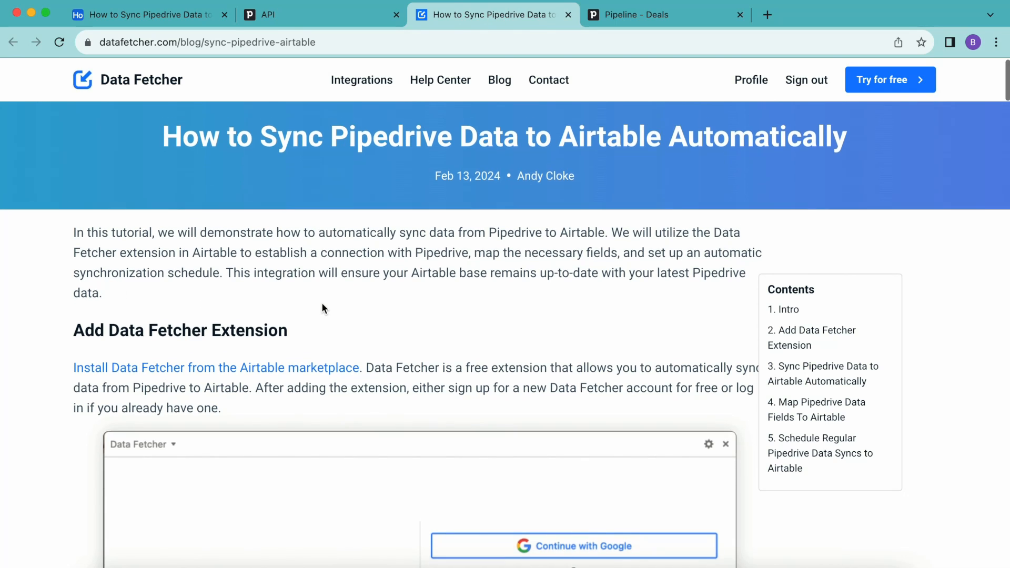
Step: Skim the Data Fetcher tutorial, then go back to the Pipedrive Data table showing 14 deal records
{"action": "scroll", "coordinate": [323, 309], "scroll_direction": "down", "scroll_amount": 15}
{"action": "scroll", "coordinate": [323, 309], "scroll_direction": "down", "scroll_amount": 15}
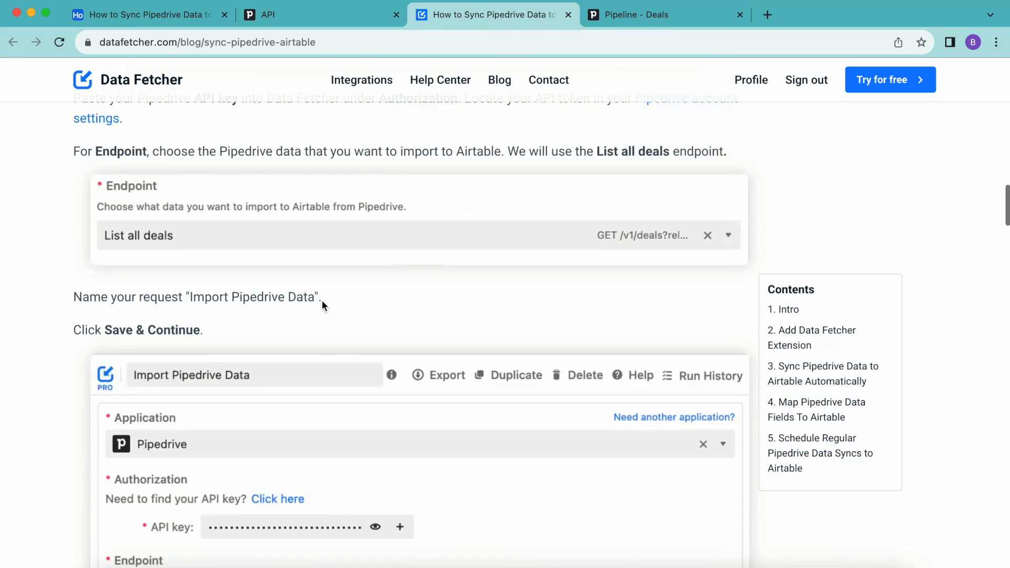
{"action": "left_click", "coordinate": [141, 12]}
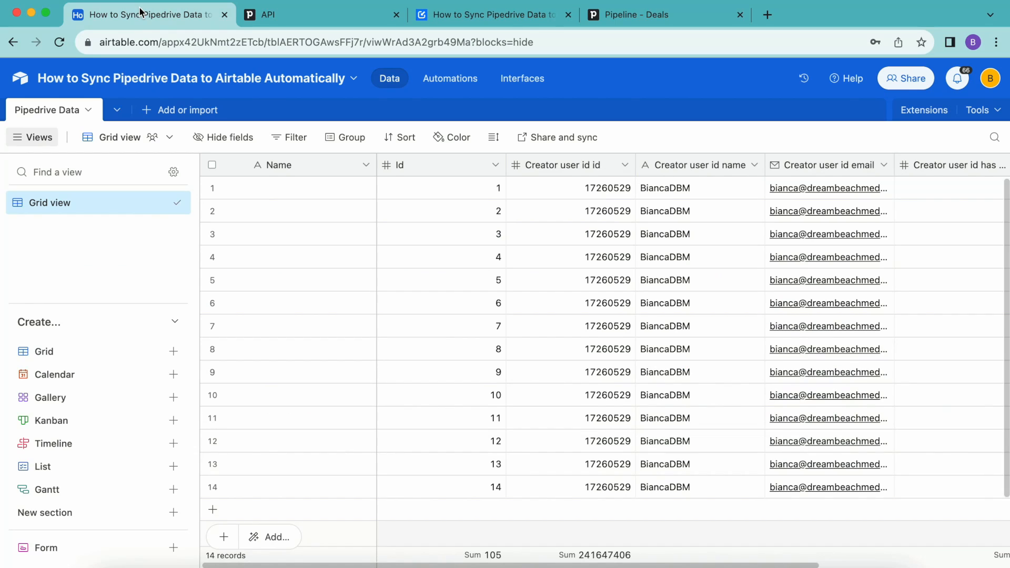